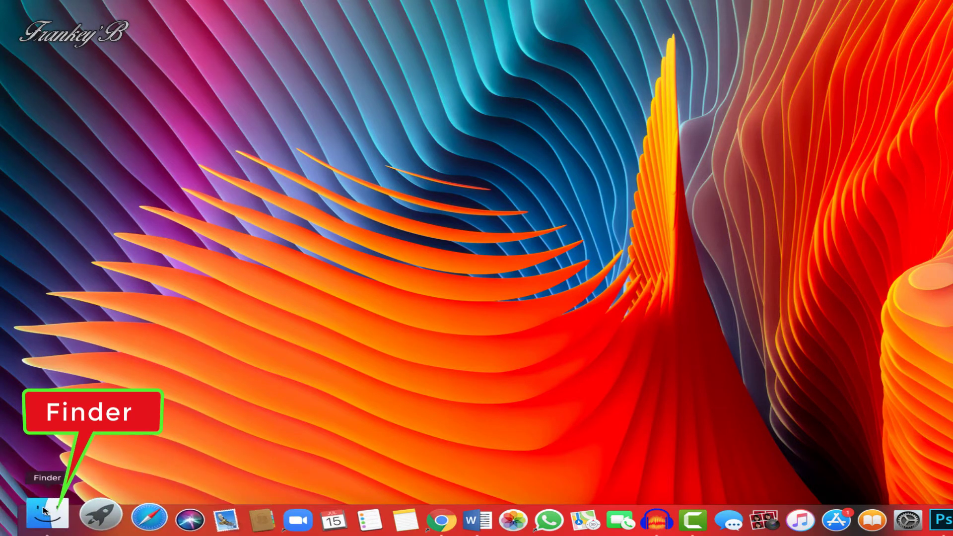
Step: Launch Contacts from the Applications folder in Finder
{"action": "left_click", "coordinate": [44, 511]}
{"action": "left_click", "coordinate": [96, 125]}
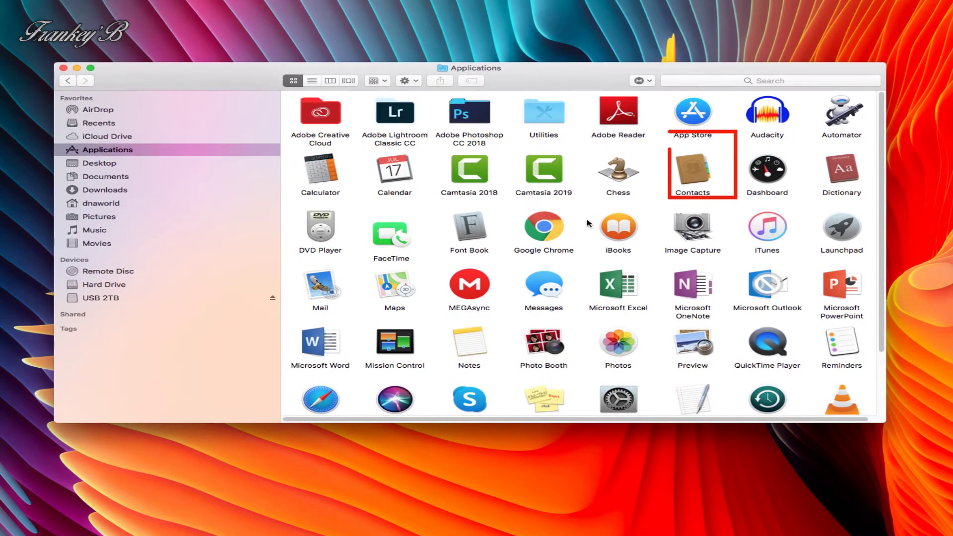
{"action": "double_click", "coordinate": [690, 169]}
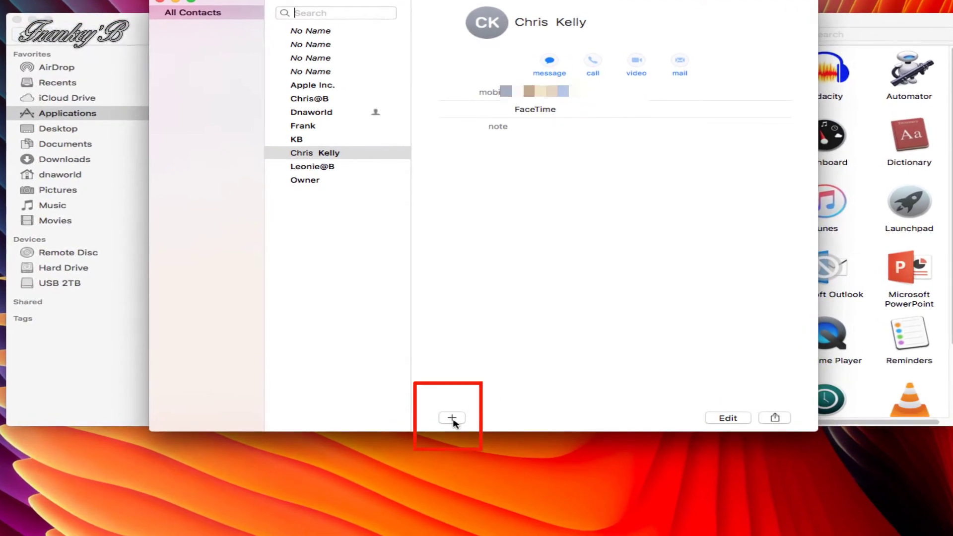
Step: Start a new contact card and enter the contact's first and last name
{"action": "left_click", "coordinate": [451, 418]}
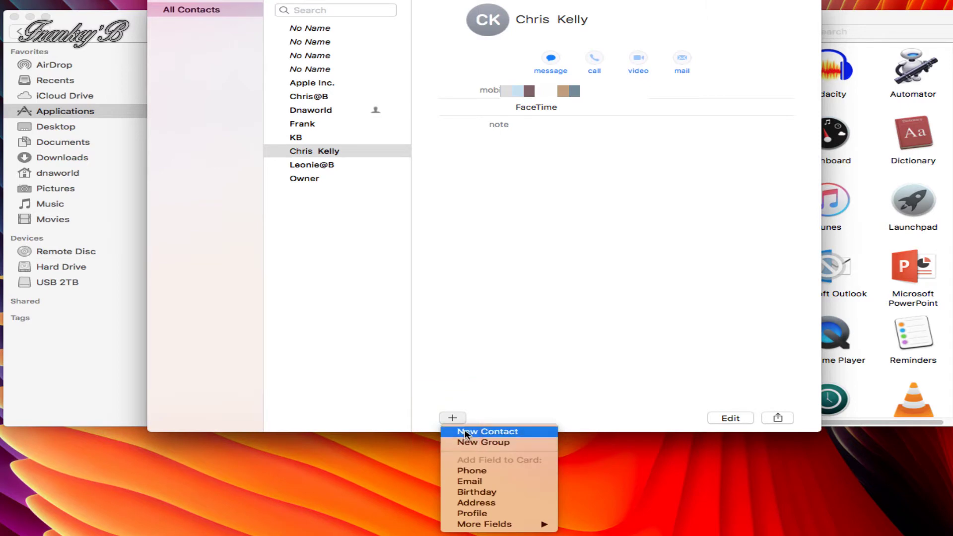
{"action": "left_click", "coordinate": [465, 432]}
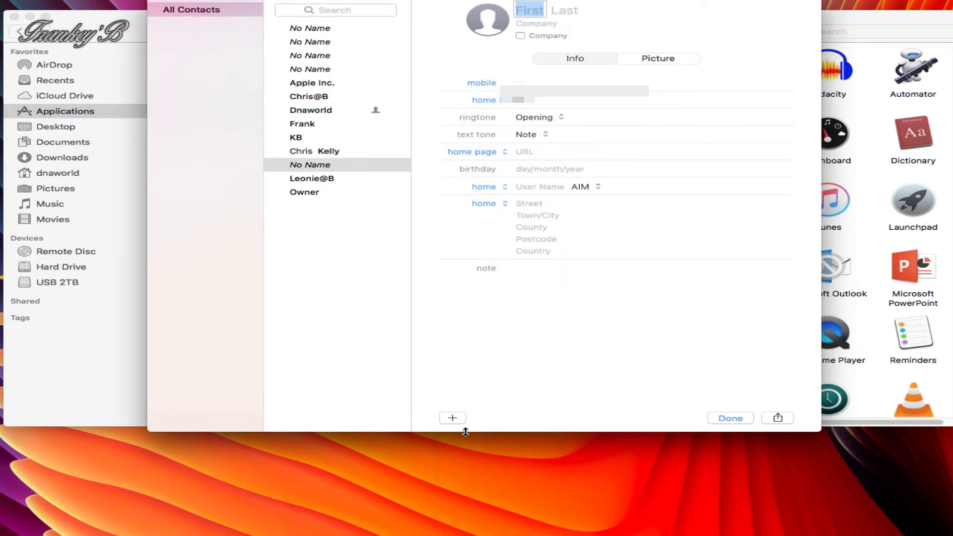
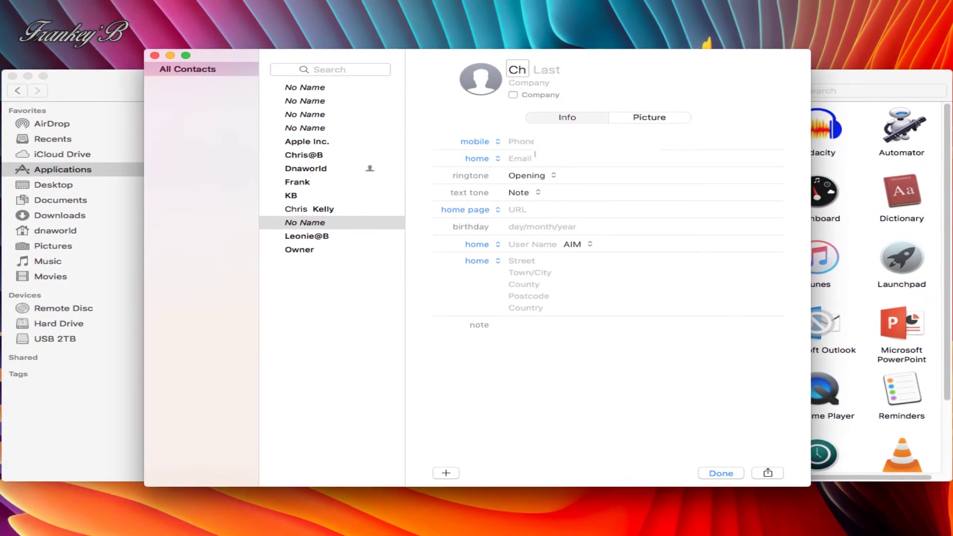
{"action": "key", "text": "Tab"}
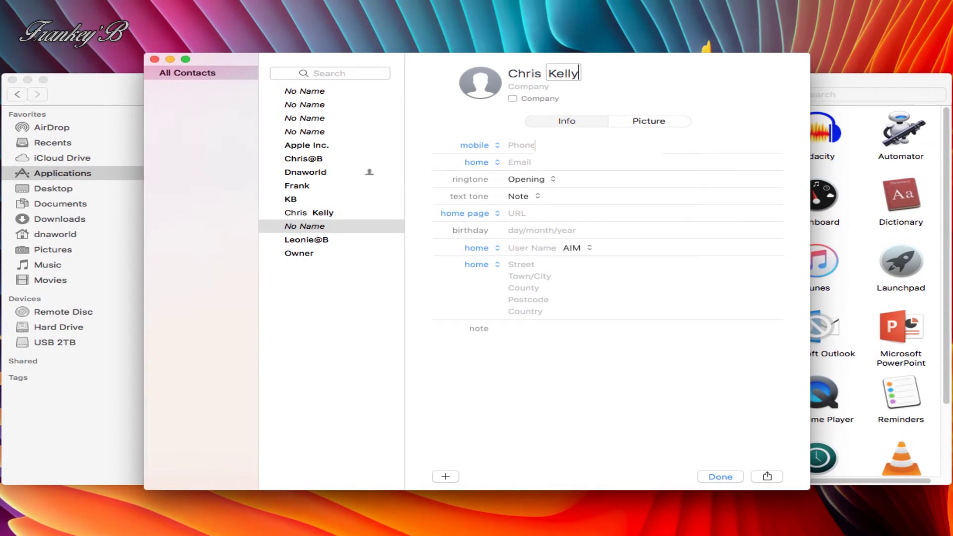
Step: Fill in the contact's mobile number and home e-mail, then bring up the picture options
{"action": "key", "text": "Tab"}
{"action": "type", "text": "0"}
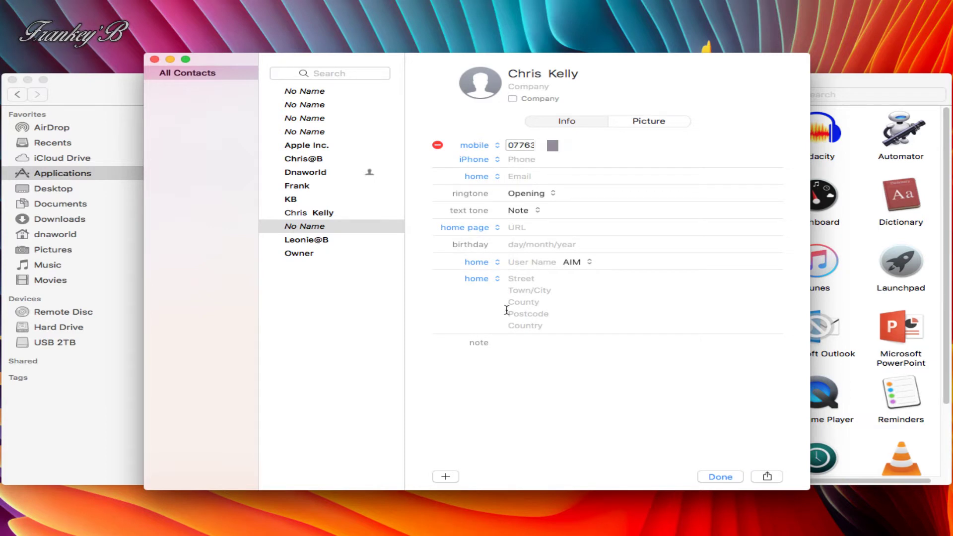
{"action": "left_click", "coordinate": [510, 175]}
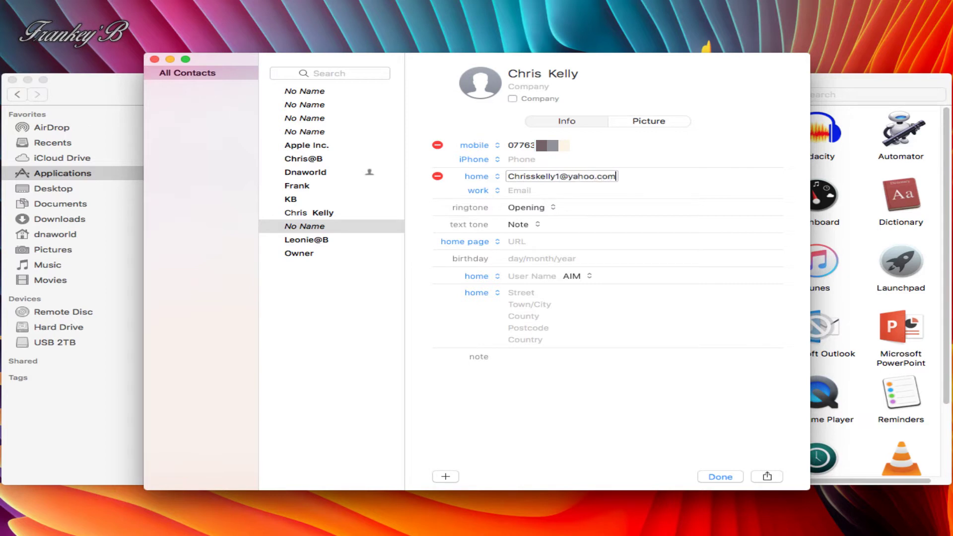
{"action": "left_click", "coordinate": [647, 122]}
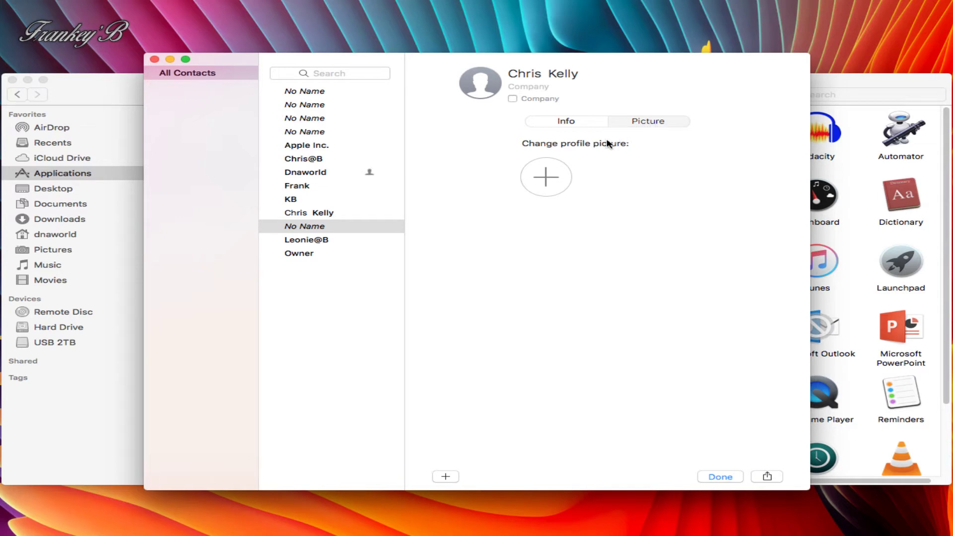
Step: Pick the owl image from the Defaults pictures as the contact's photo
{"action": "left_click", "coordinate": [546, 177]}
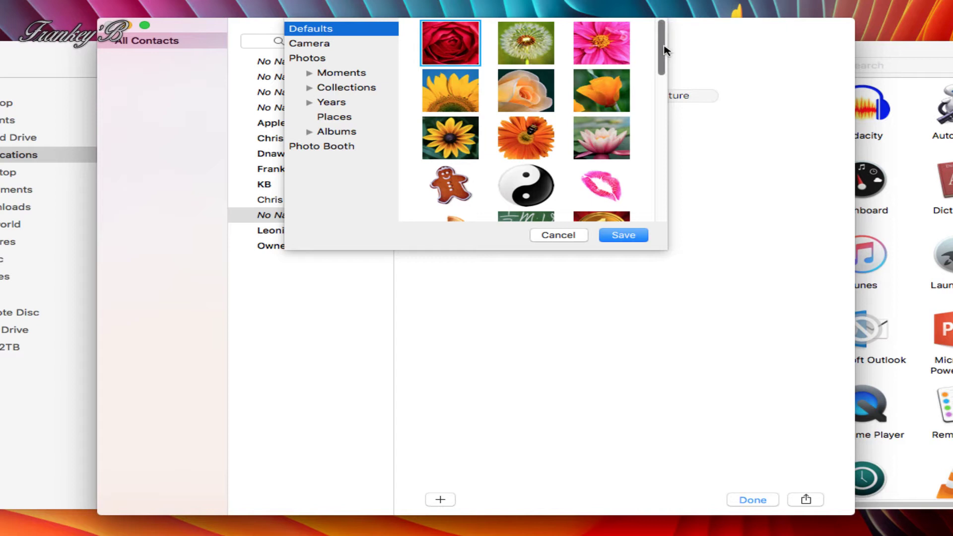
{"action": "left_click_drag", "start_coordinate": [662, 57], "coordinate": [664, 198]}
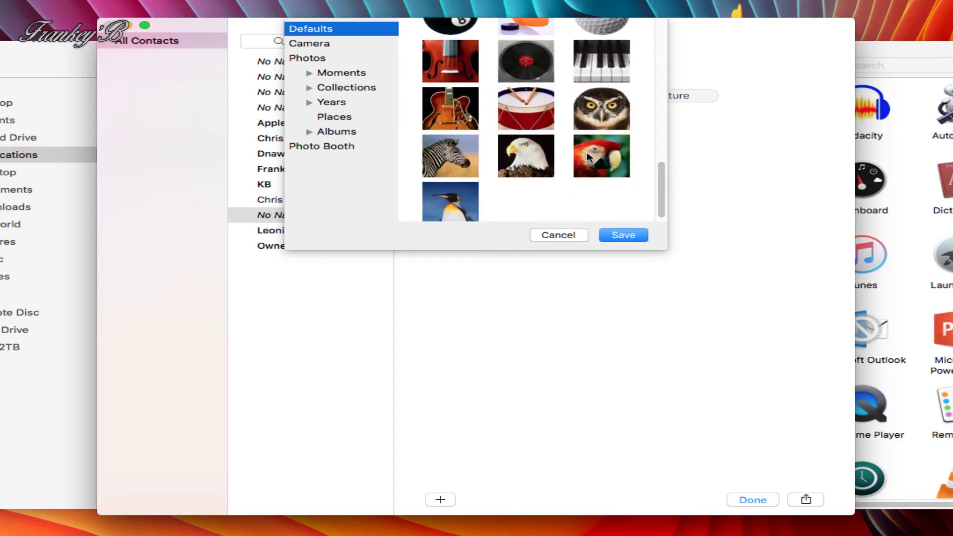
{"action": "left_click", "coordinate": [598, 114]}
Step: Save the owl photo, then set the ringtone to Apex and the text tone to Aurora
{"action": "left_click", "coordinate": [615, 235]}
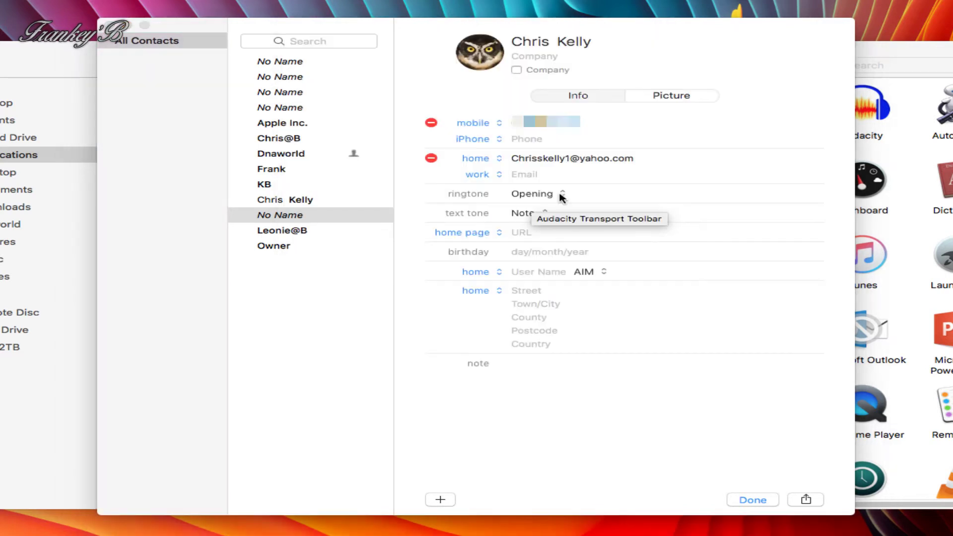
{"action": "left_click", "coordinate": [560, 195]}
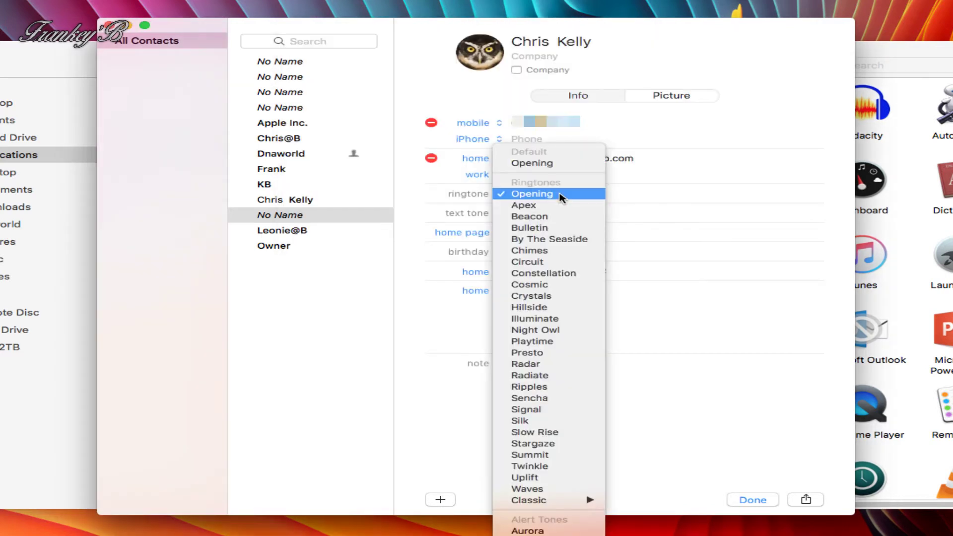
{"action": "left_click", "coordinate": [530, 216]}
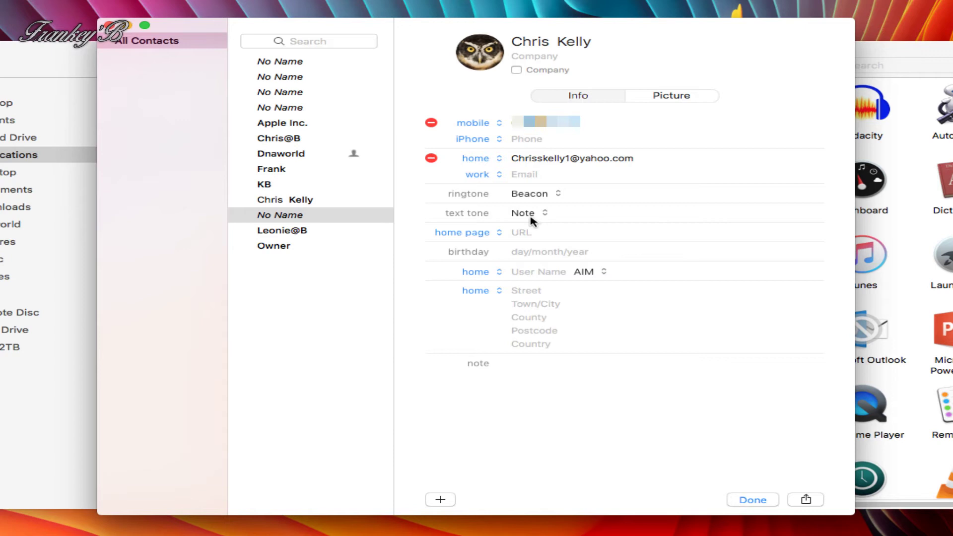
{"action": "left_click", "coordinate": [556, 197]}
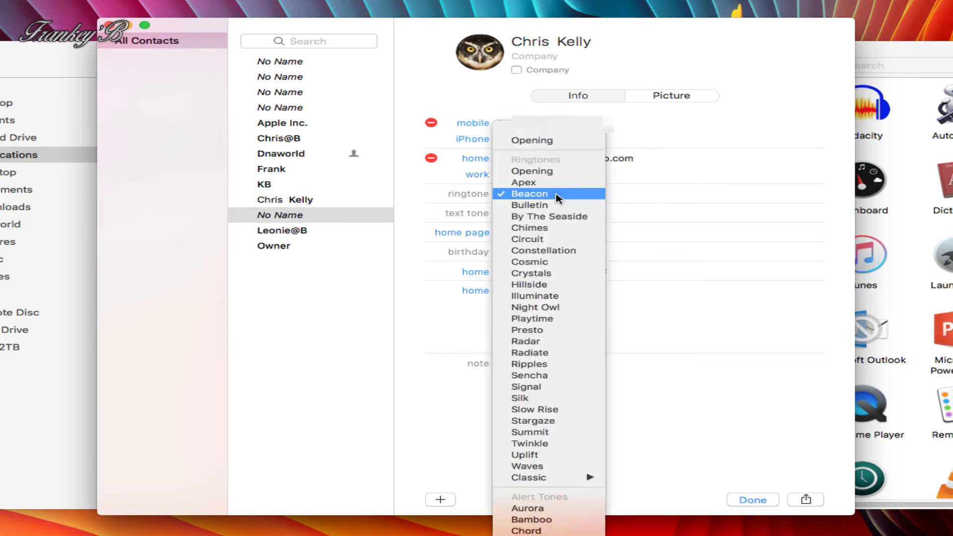
{"action": "left_click", "coordinate": [524, 228]}
{"action": "left_click", "coordinate": [534, 193]}
{"action": "left_click", "coordinate": [546, 153]}
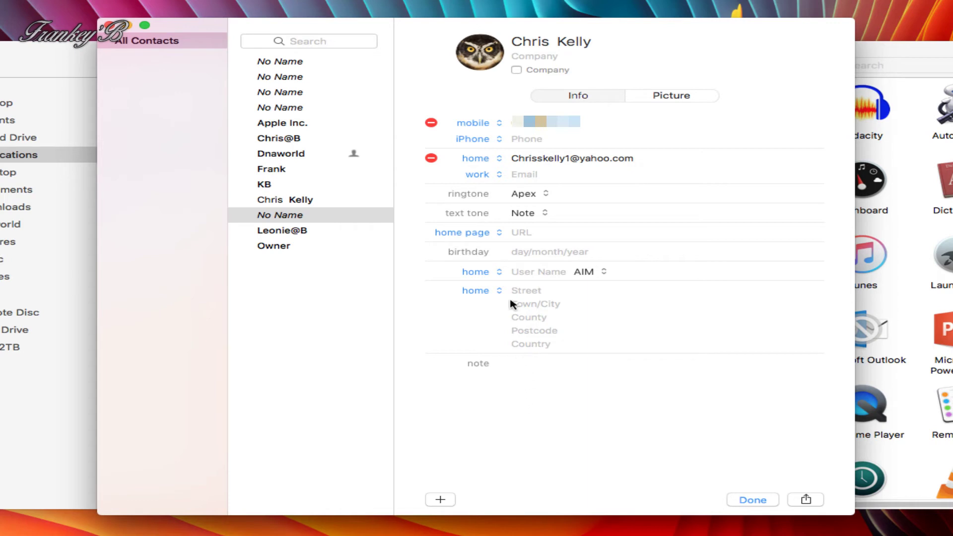
{"action": "left_click", "coordinate": [521, 252]}
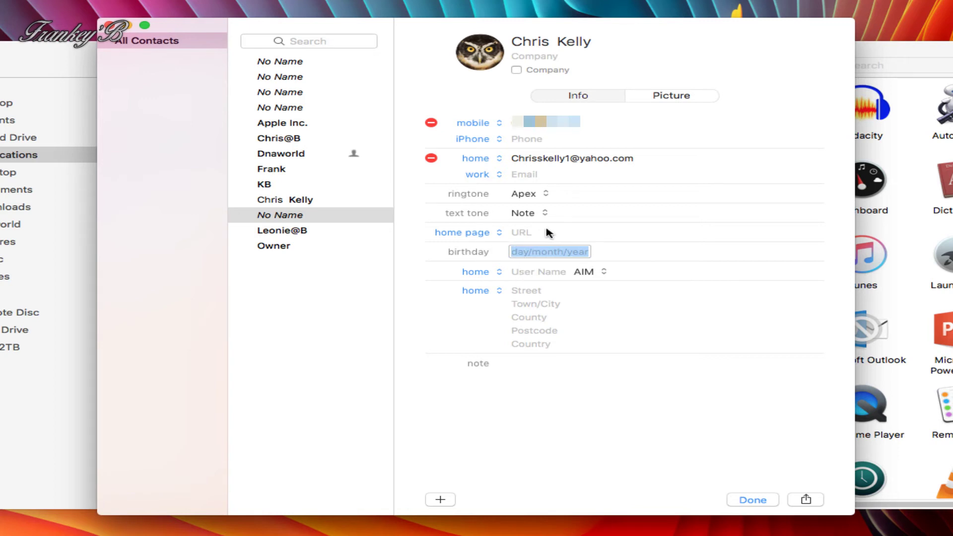
{"action": "left_click", "coordinate": [513, 271]}
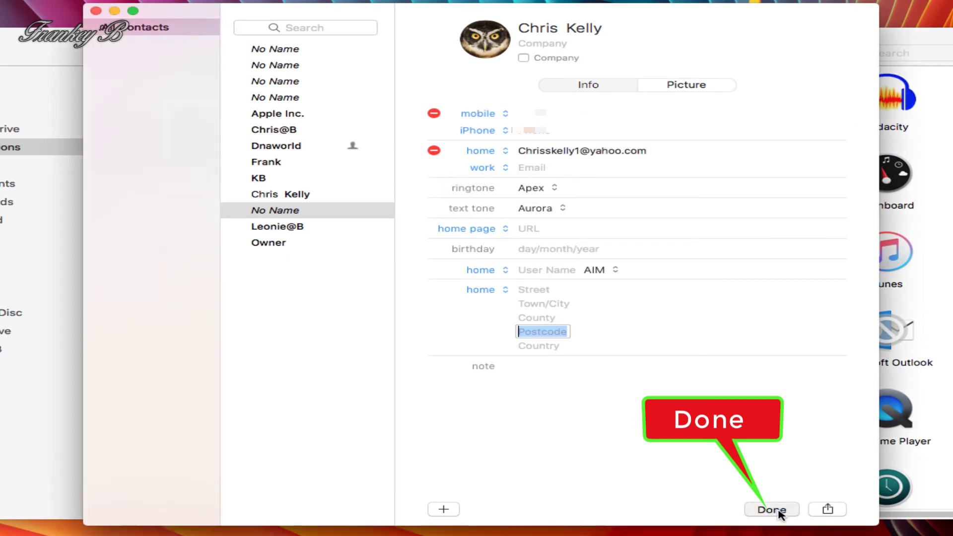
Step: Save the new card, then delete it from the contact list and confirm
{"action": "left_click", "coordinate": [777, 511]}
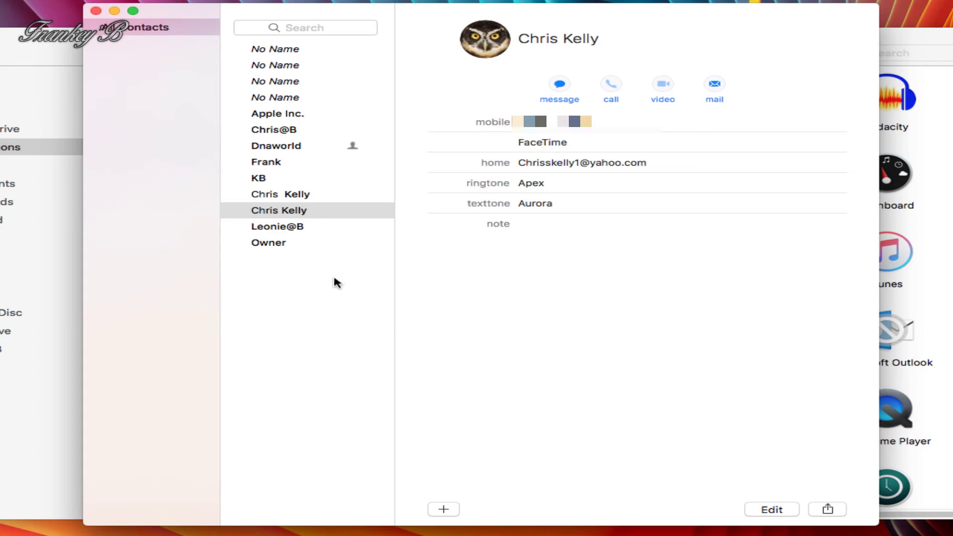
{"action": "left_click", "coordinate": [278, 213]}
{"action": "right_click", "coordinate": [278, 212]}
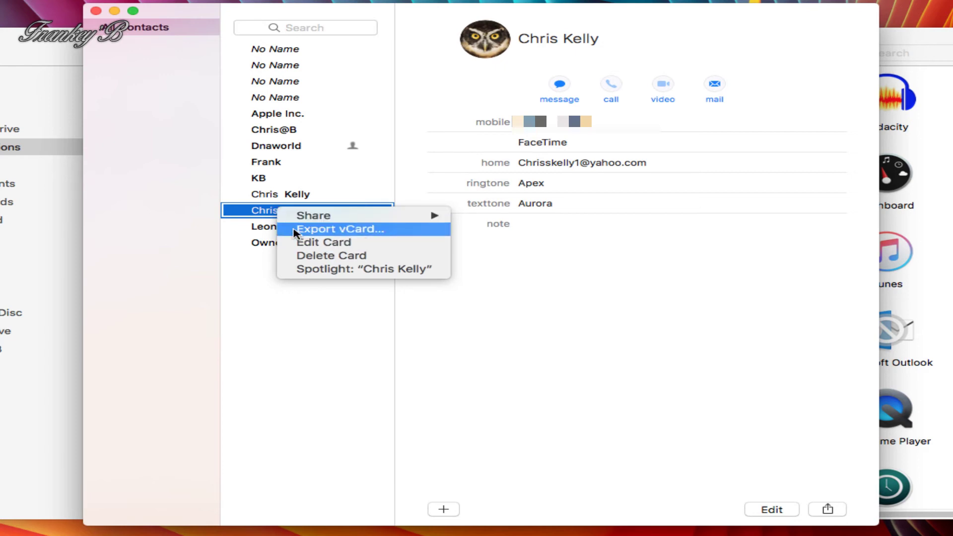
{"action": "left_click", "coordinate": [300, 256]}
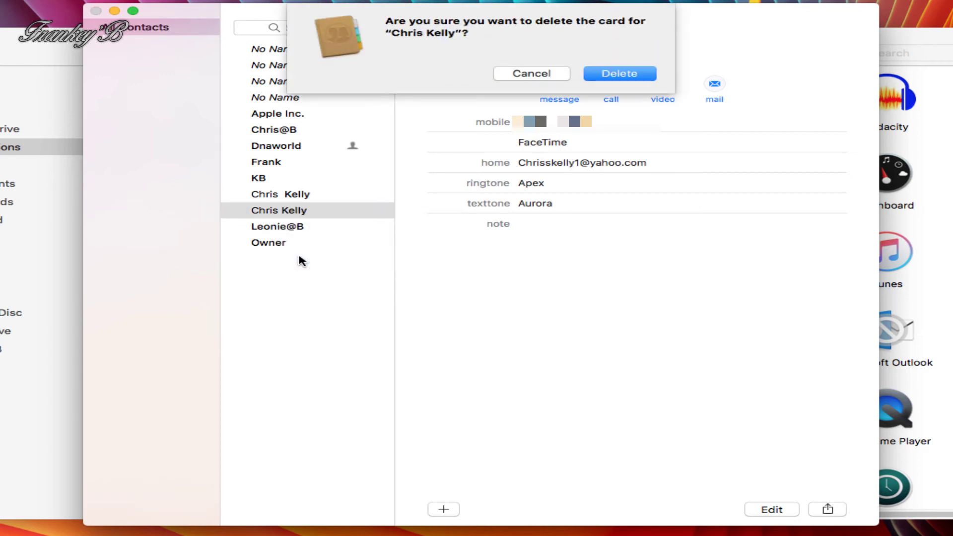
{"action": "left_click", "coordinate": [605, 74]}
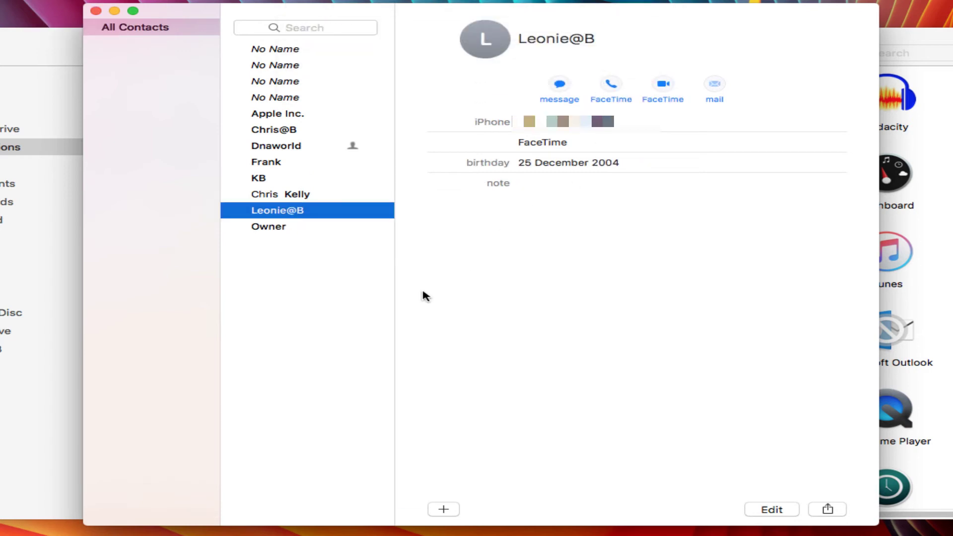